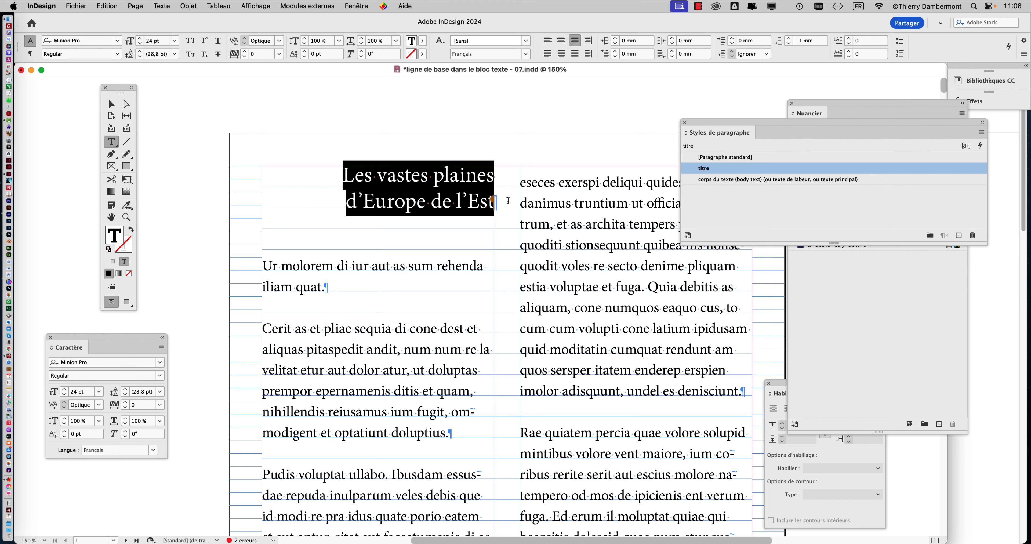
Show the paragraph formatting settings for the selected title and place the floating panels clear of the page.
scroll(434, 202, "down", 1)
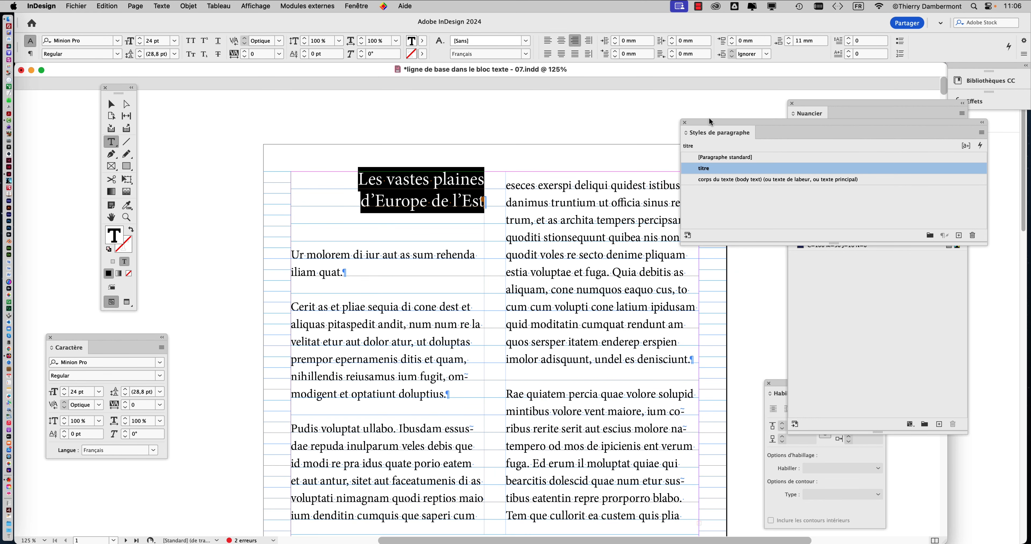
left_click_drag(709, 120, 748, 131)
scroll(592, 205, "down", 1)
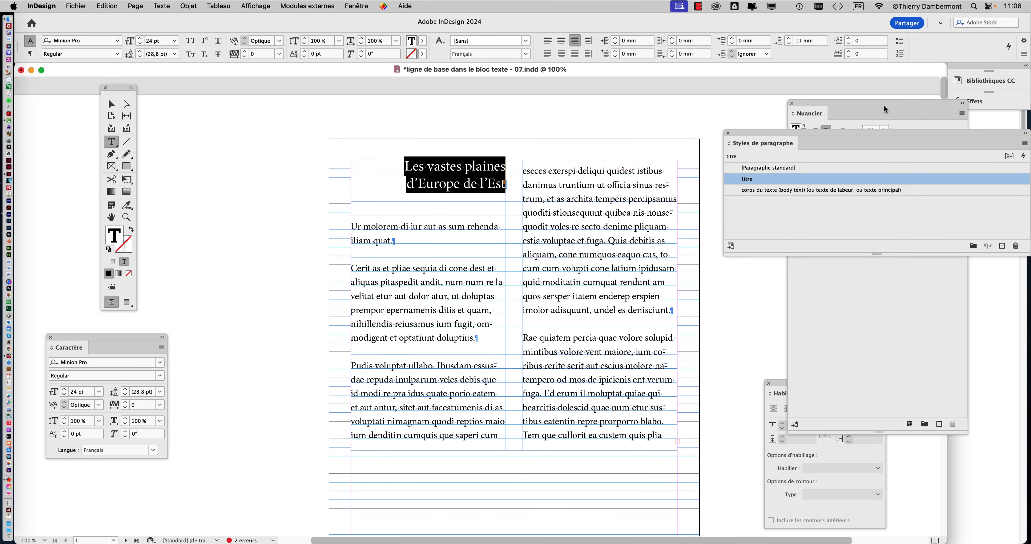
left_click(167, 5)
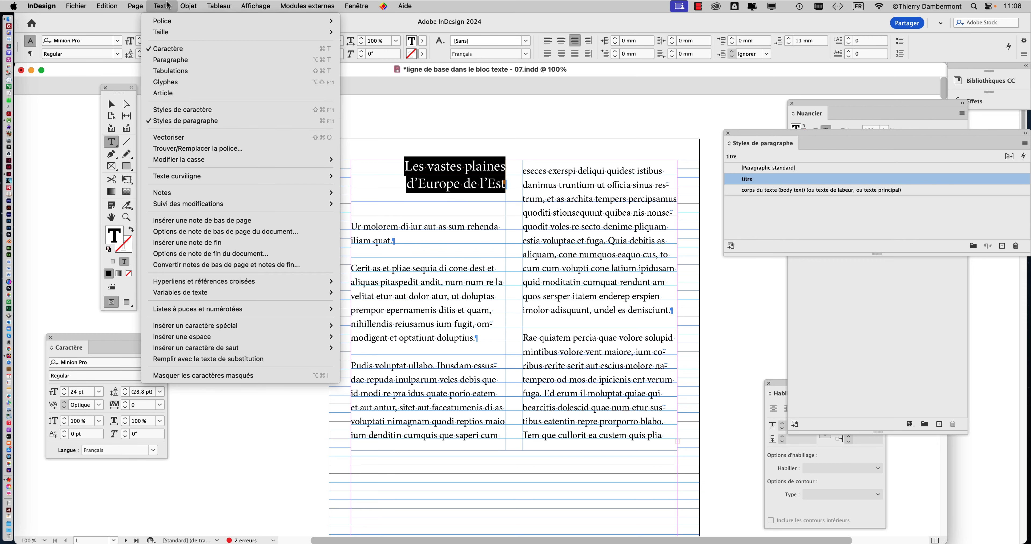
left_click(172, 60)
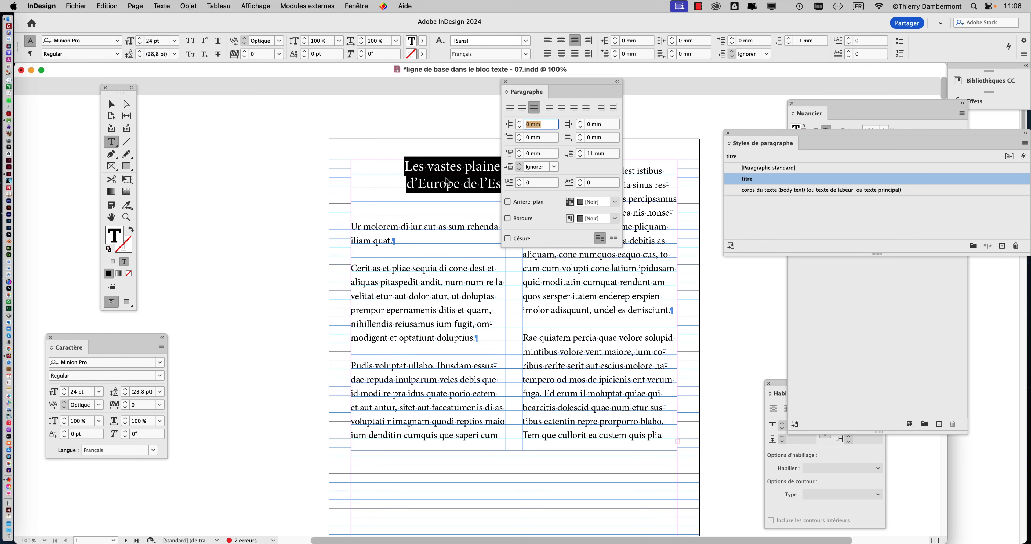
left_click_drag(547, 80, 221, 105)
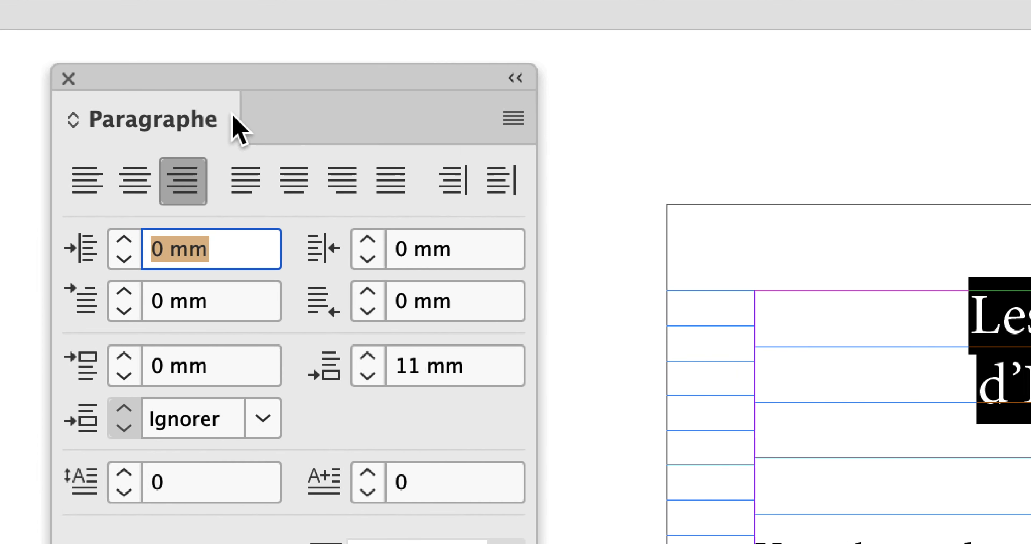
Set the title's paragraph layout to Etendue de colonnes across all columns (Tout), comparing the result with the preview on and off.
left_click(517, 120)
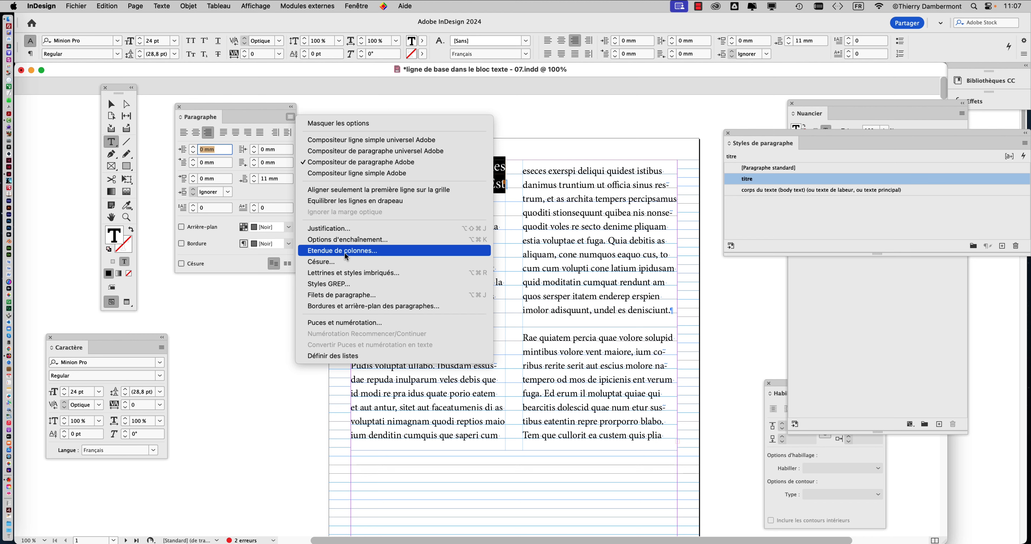
left_click(344, 252)
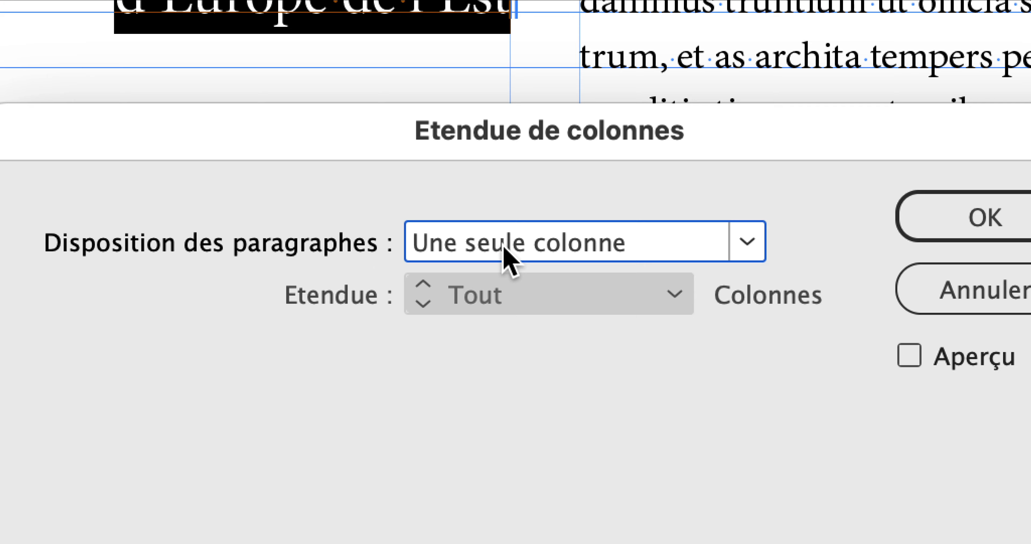
left_click(505, 256)
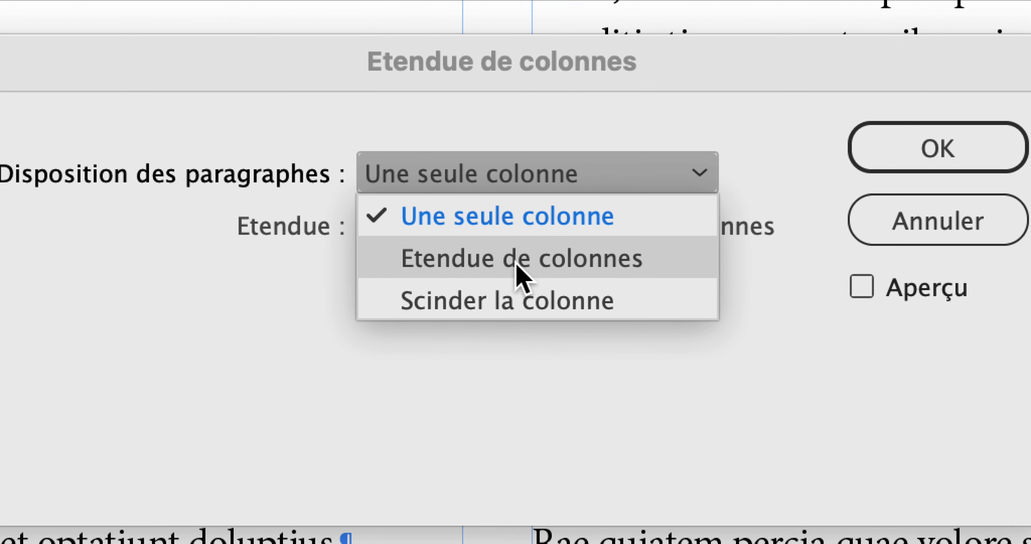
left_click(517, 264)
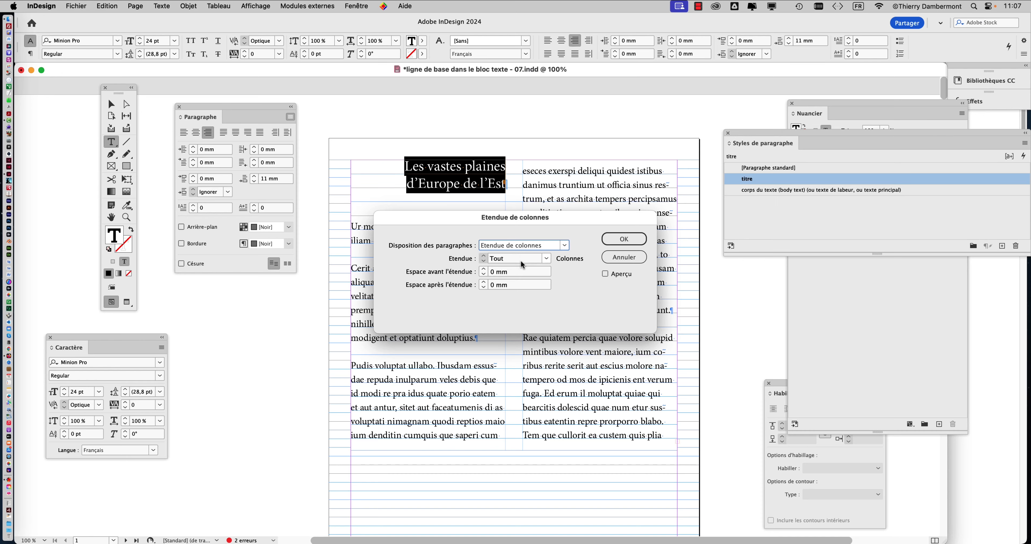
left_click(605, 274)
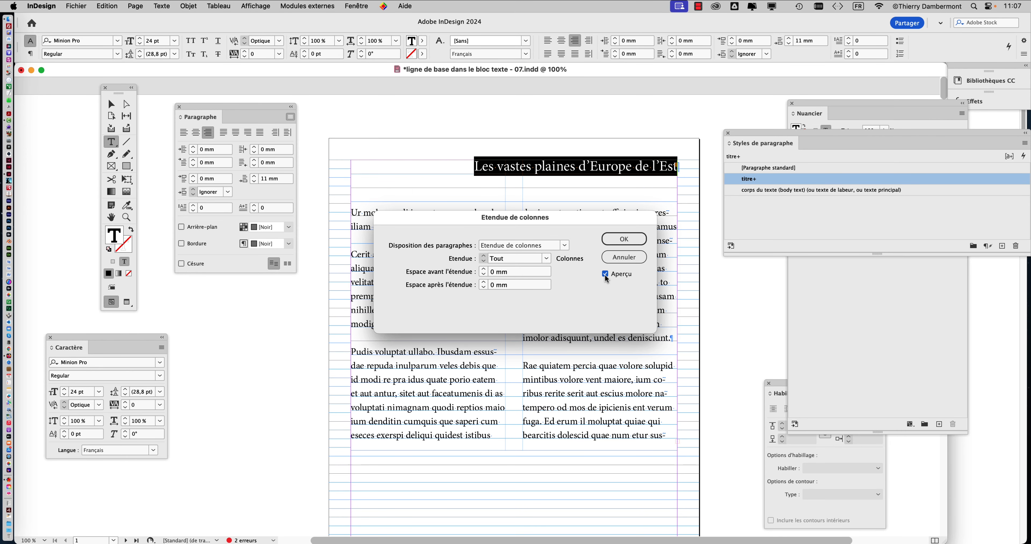
left_click(605, 274)
left_click(604, 274)
left_click_drag(586, 222, 575, 285)
left_click(593, 337)
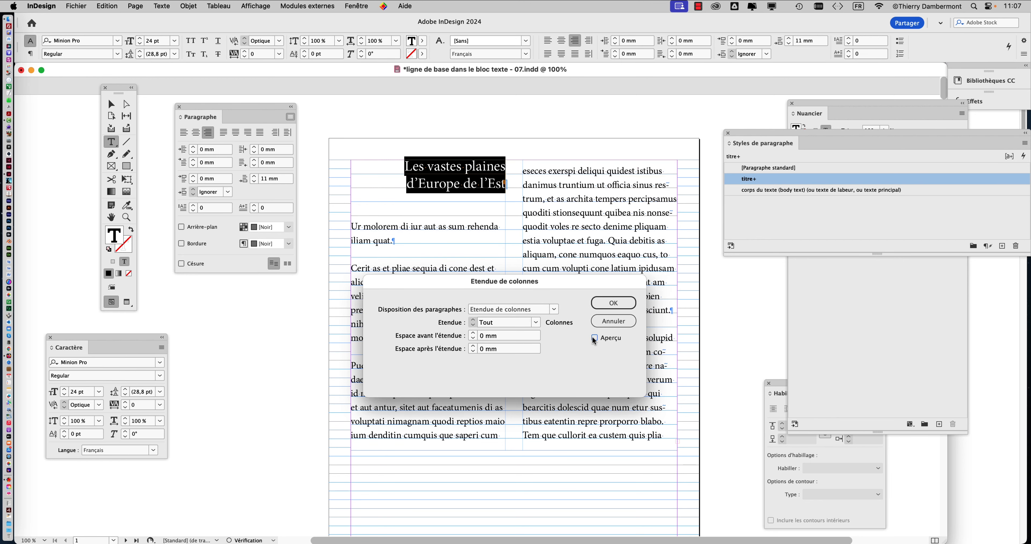
left_click(593, 337)
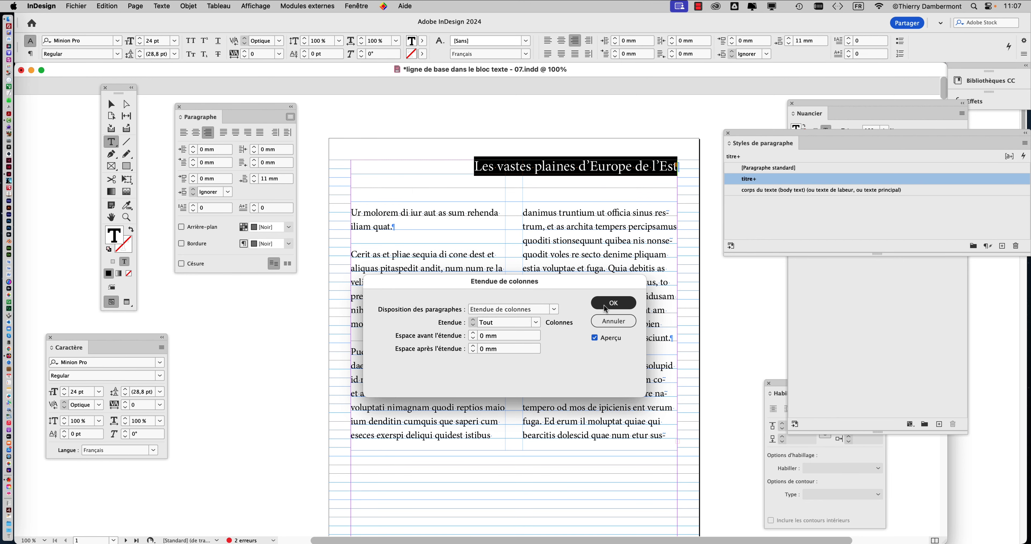
left_click(615, 303)
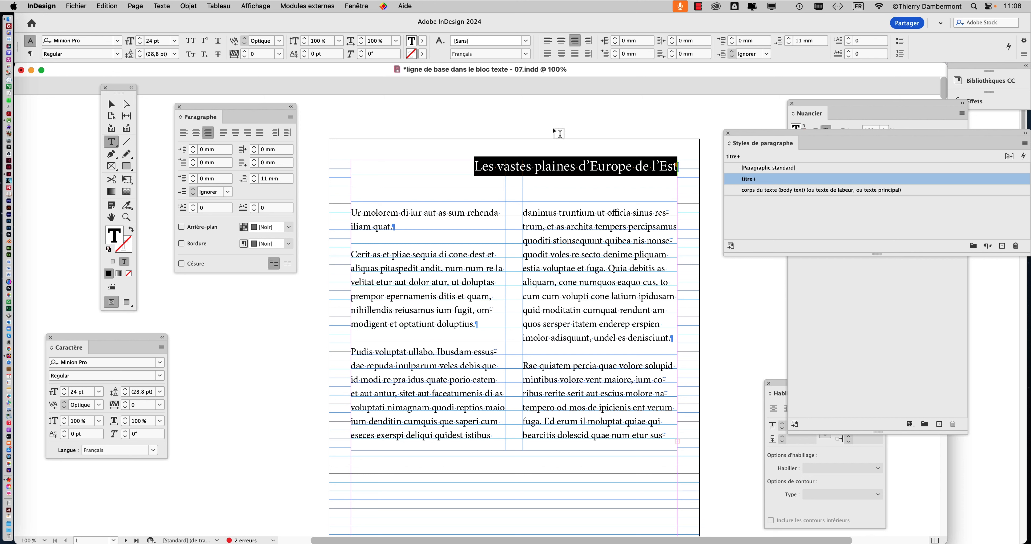
Increase the title's font size to 40 pt and move the character settings off the page.
left_click_drag(126, 334, 740, 116)
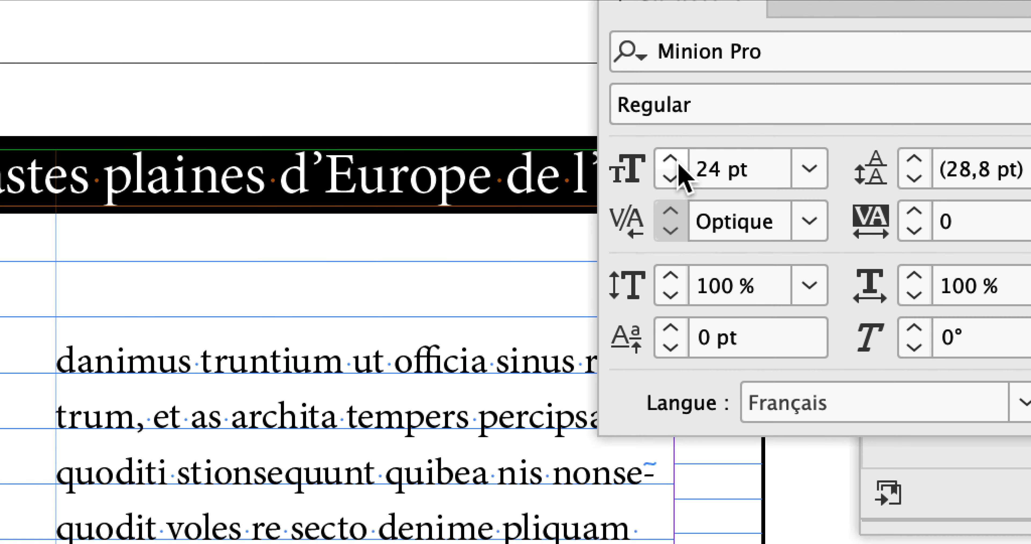
left_click(671, 161)
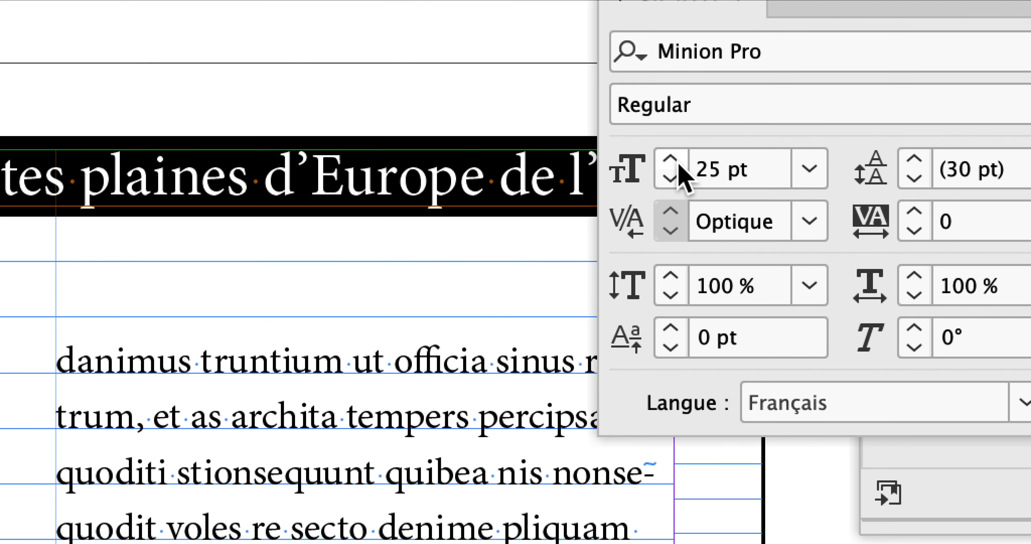
left_click(671, 161)
left_click(671, 161)
left_click(671, 161)
left_click(670, 160)
left_click(671, 161)
left_click(671, 160)
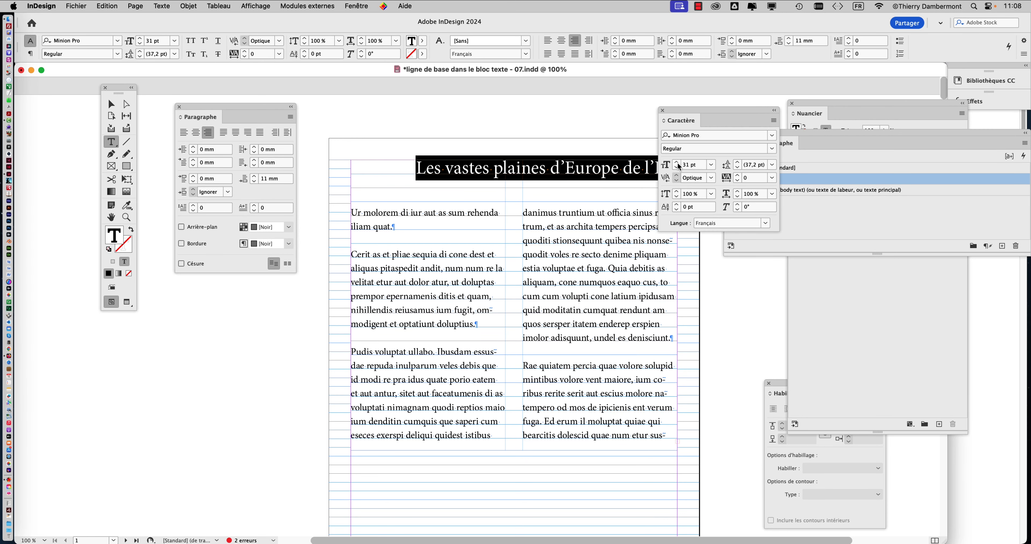
left_click(671, 161)
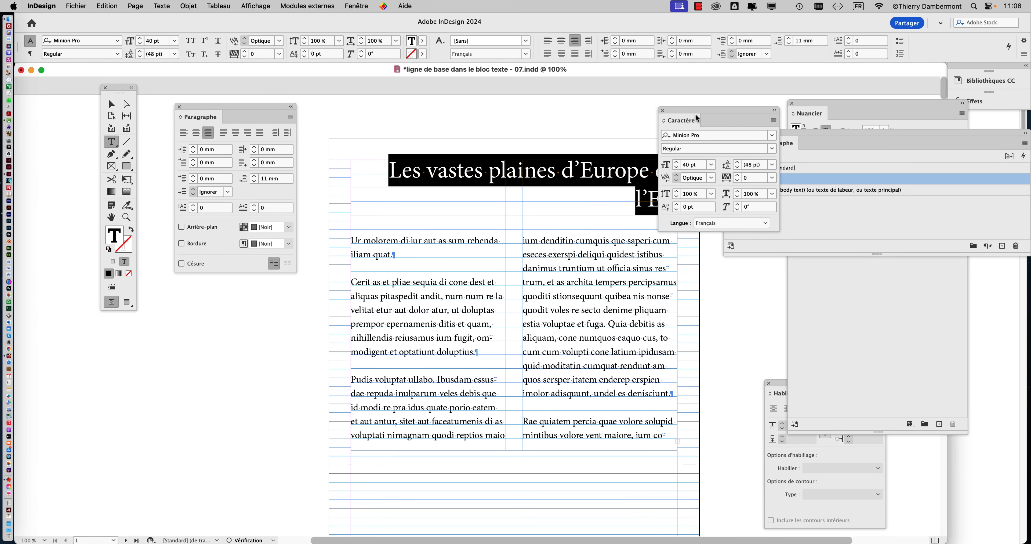
left_click_drag(695, 113, 750, 101)
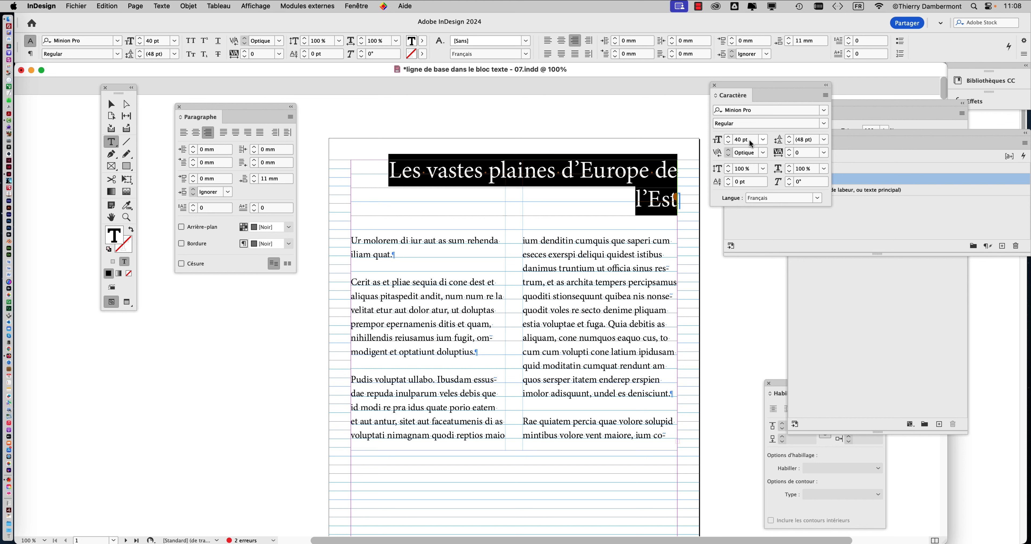
left_click_drag(740, 84, 217, 301)
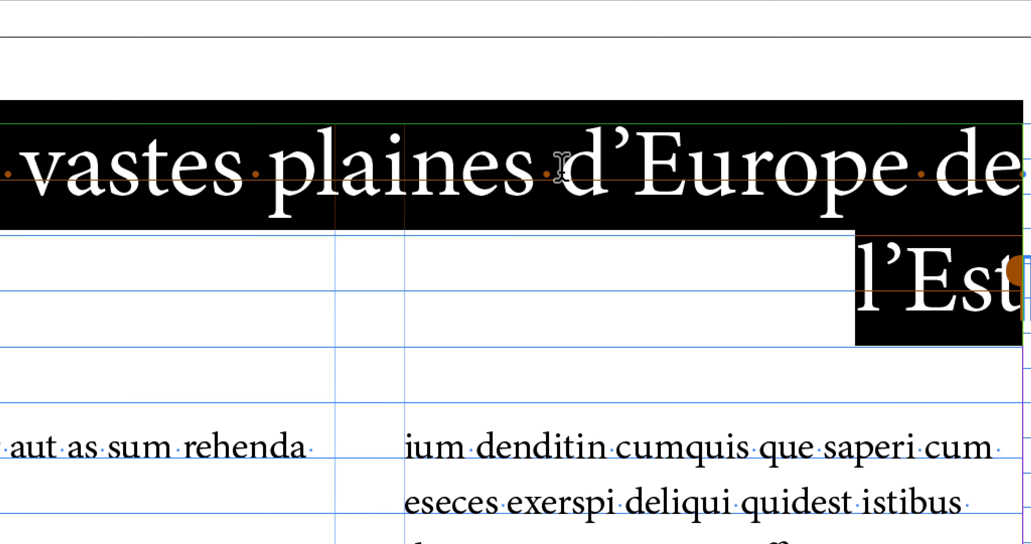
Try a forced line break before "d’Europe" in the title, removing it again.
left_click(560, 168)
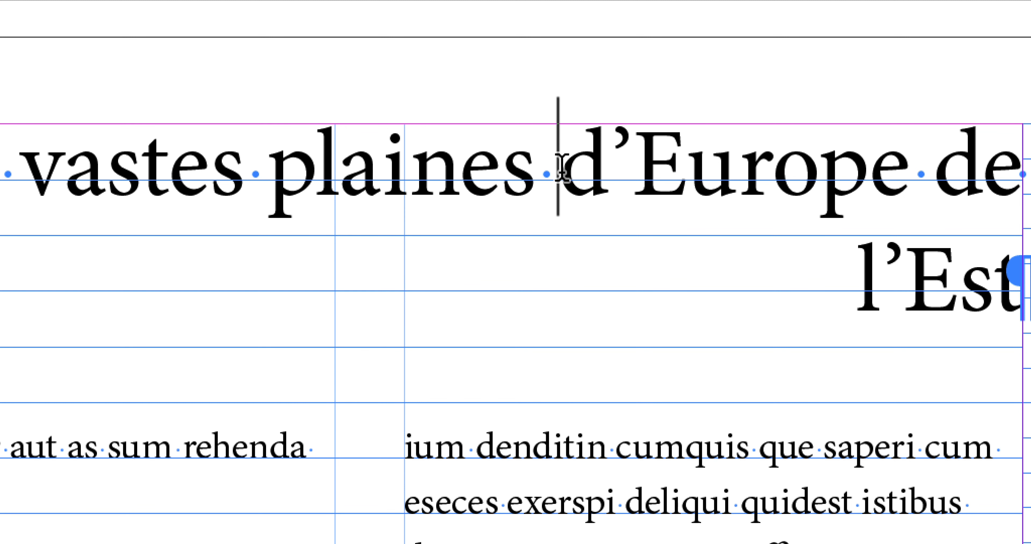
key("shift+Return")
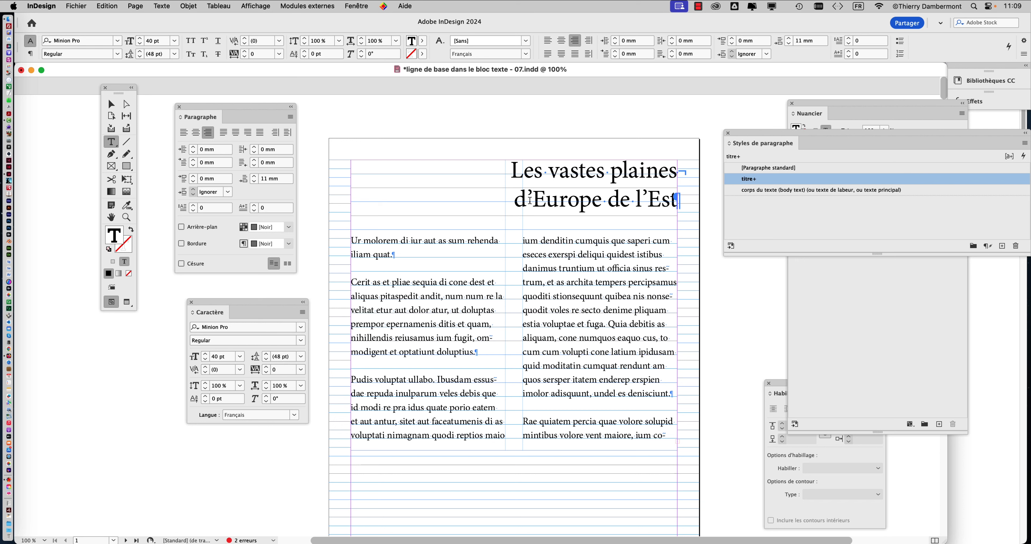
key("BackSpace")
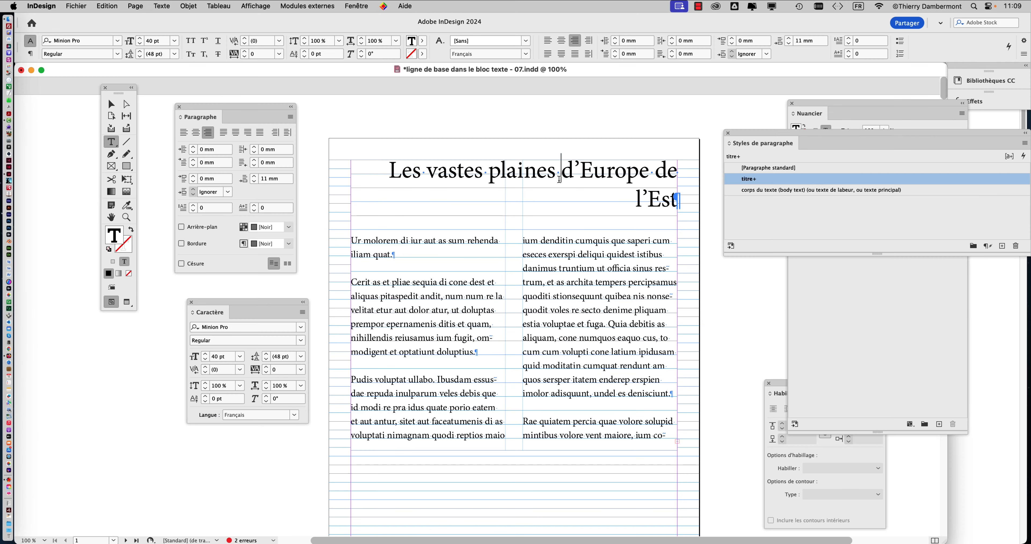
Turn on Equilibrer les lignes en drapeau for the title paragraph and check that the option is active.
left_click(290, 117)
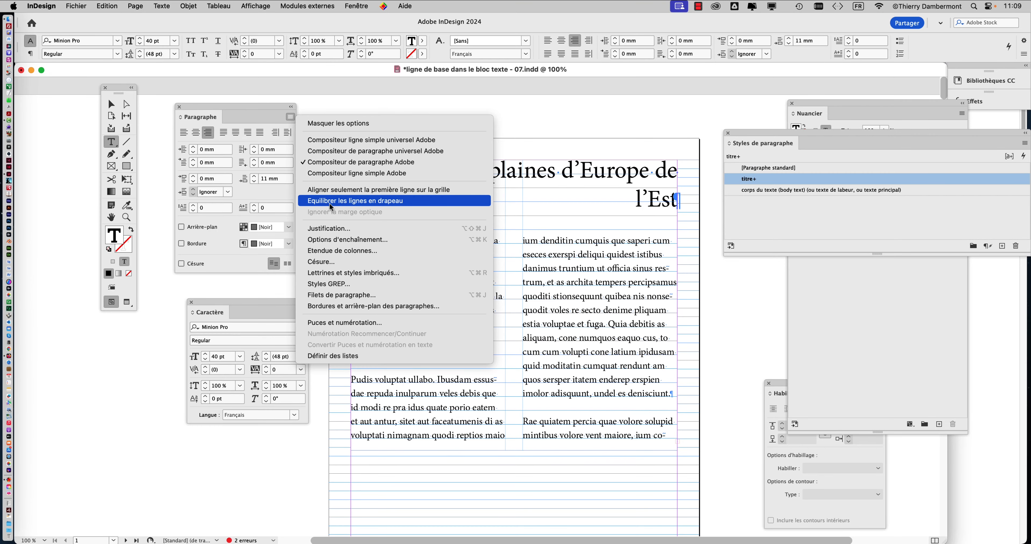
left_click(322, 188)
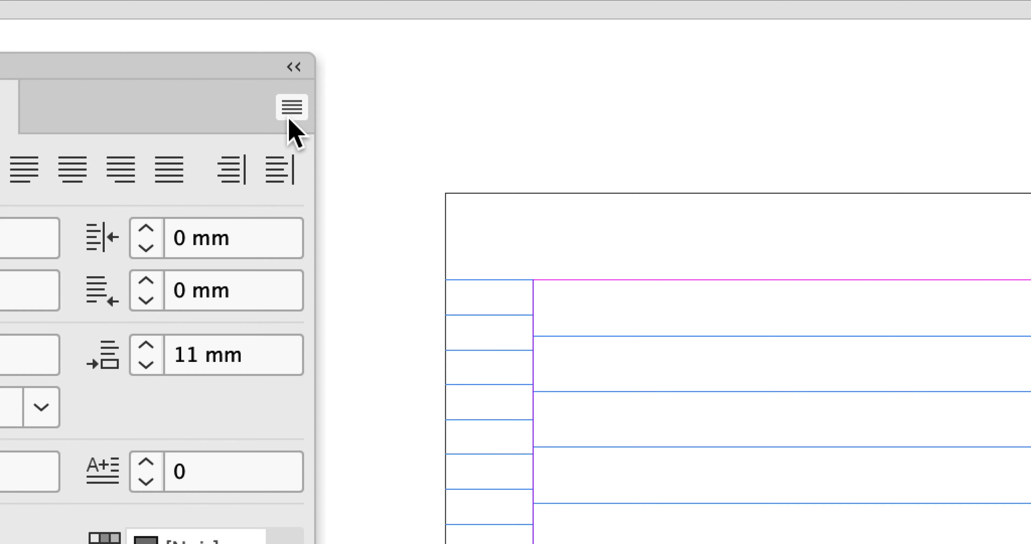
left_click(290, 110)
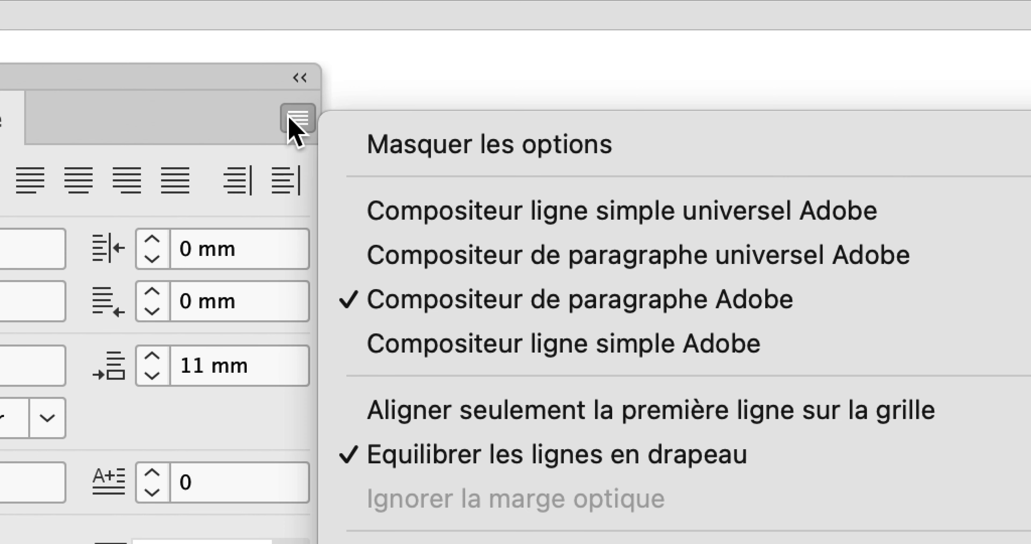